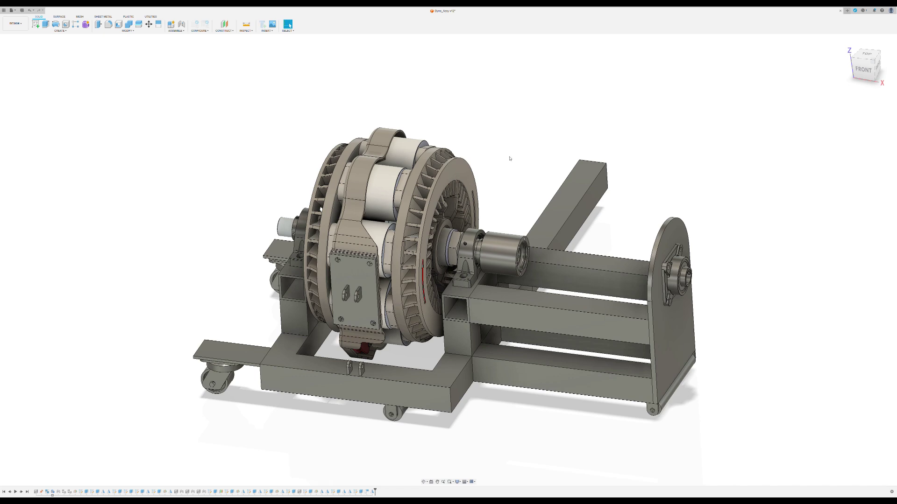
Step: Examine the rotor assembly and its wheeled support frame from the front, including the output shaft and the rounded end plate
{"action": "mouse_move", "coordinate": [510, 159]}
{"action": "middle_mouse_down", "text": "shift"}
{"action": "mouse_move", "coordinate": [523, 145]}
{"action": "mouse_move", "coordinate": [525, 157]}
{"action": "middle_mouse_up", "text": "shift"}
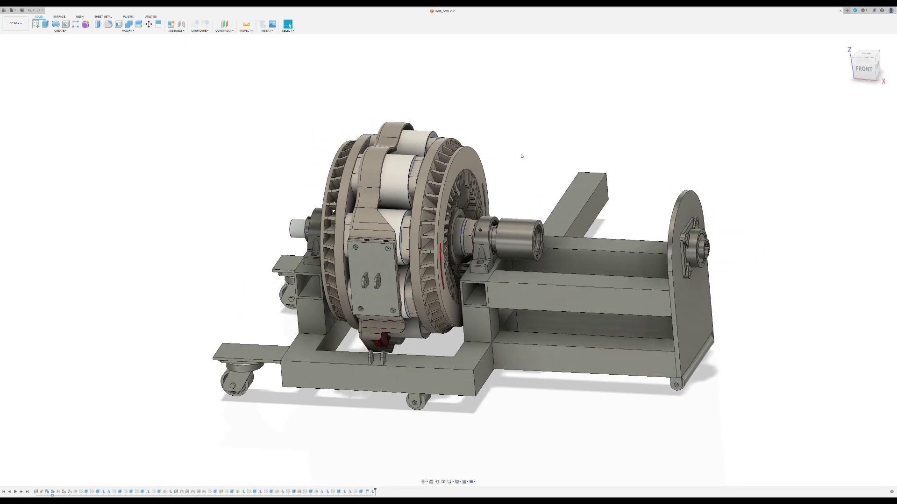
{"action": "scroll", "coordinate": [499, 227], "scroll_direction": "up", "scroll_amount": 3}
{"action": "scroll", "coordinate": [523, 103], "scroll_direction": "down", "scroll_amount": 4}
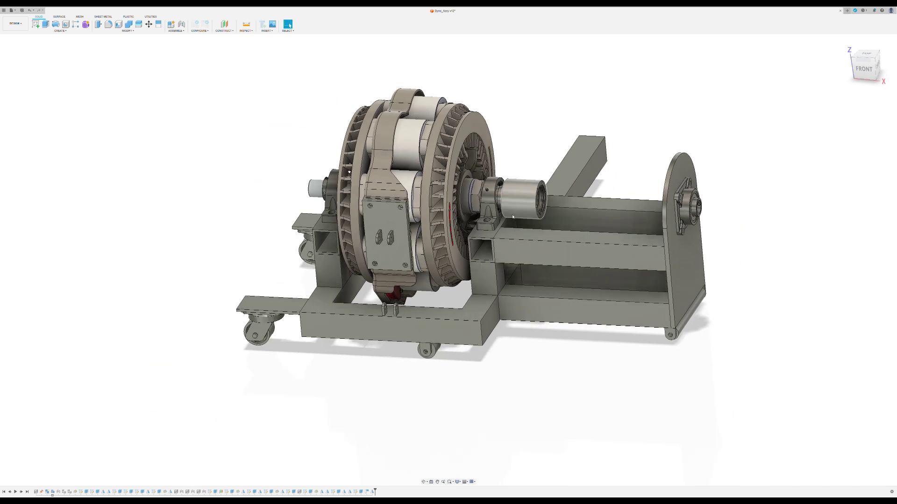
{"action": "scroll", "coordinate": [513, 217], "scroll_direction": "up", "scroll_amount": 2}
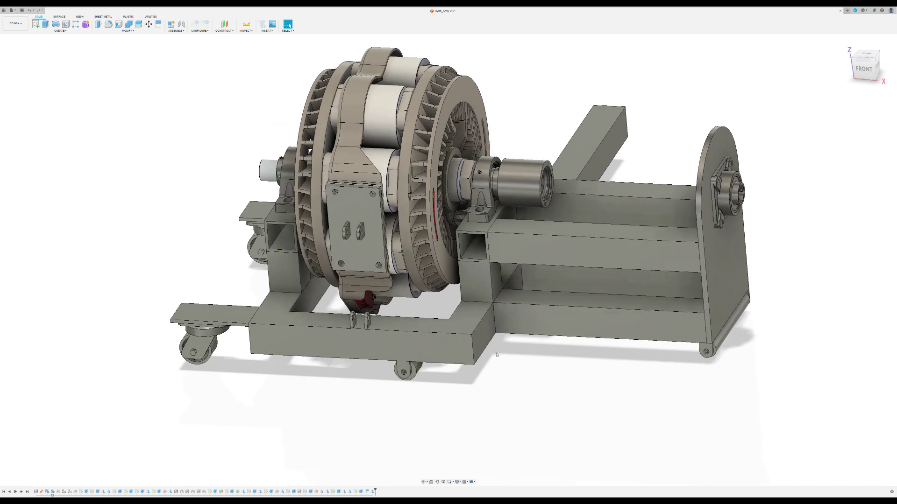
{"action": "mouse_move", "coordinate": [371, 394]}
{"action": "middle_mouse_down", "text": "shift"}
{"action": "mouse_move", "coordinate": [414, 382]}
{"action": "mouse_move", "coordinate": [369, 399]}
{"action": "middle_mouse_up", "text": "shift"}
{"action": "scroll", "coordinate": [376, 397], "scroll_direction": "down", "scroll_amount": 3}
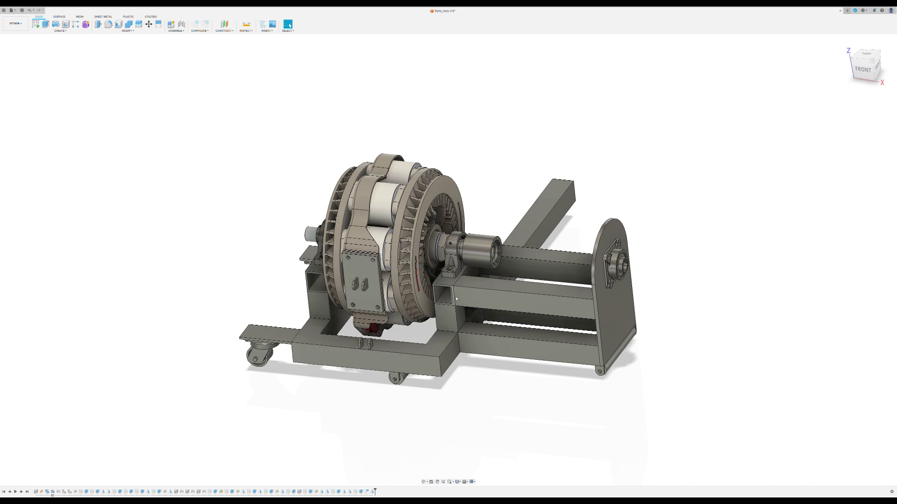
{"action": "scroll", "coordinate": [536, 337], "scroll_direction": "down", "scroll_amount": 1}
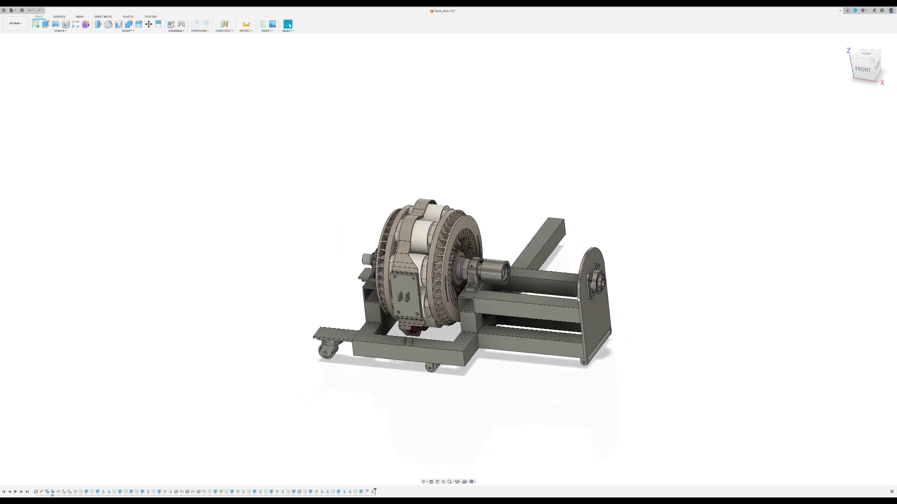
{"action": "scroll", "coordinate": [319, 283], "scroll_direction": "up", "scroll_amount": 5}
{"action": "scroll", "coordinate": [319, 283], "scroll_direction": "up", "scroll_amount": 3}
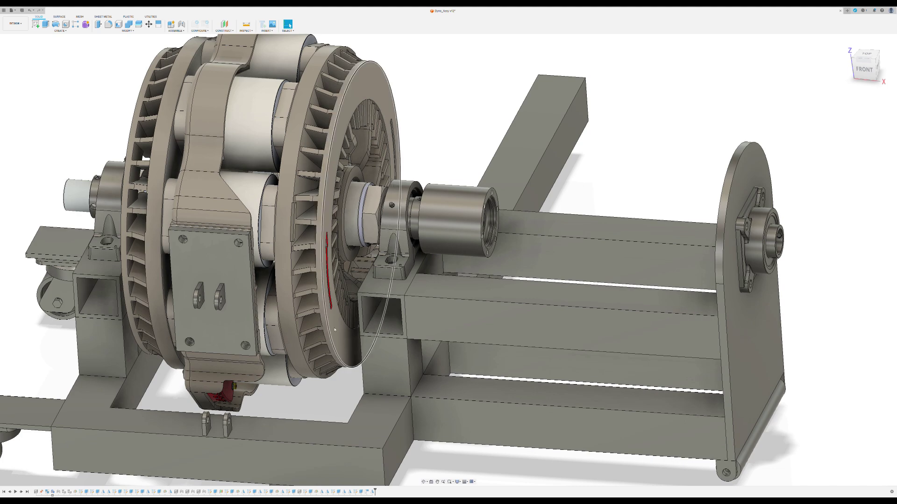
{"action": "middle_click_drag", "start_coordinate": [396, 338], "coordinate": [387, 289], "text": "shift"}
{"action": "scroll", "coordinate": [376, 282], "scroll_direction": "down", "scroll_amount": 5}
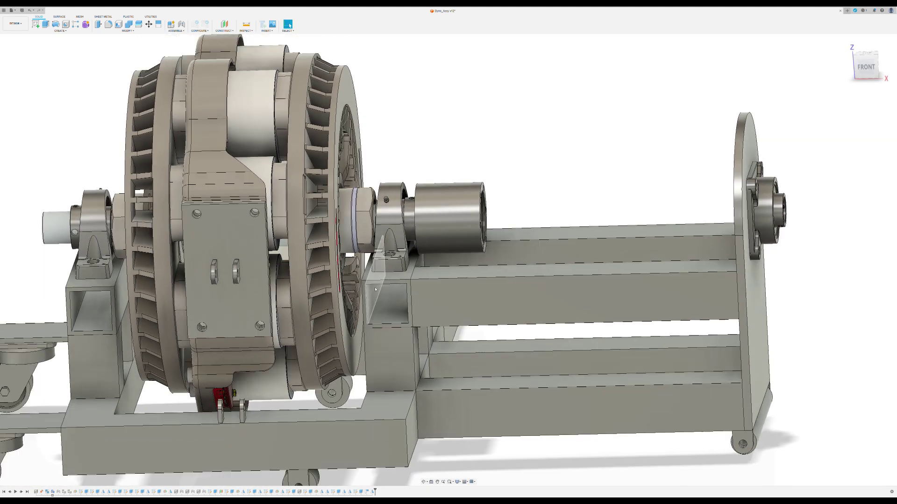
{"action": "scroll", "coordinate": [380, 309], "scroll_direction": "up", "scroll_amount": 2}
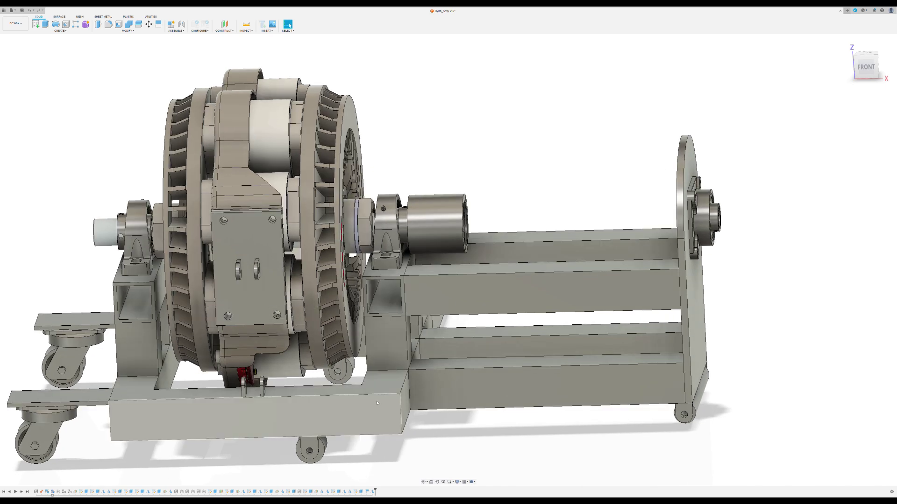
Step: Inspect the frame's underside with its casters and roller, plus the rotor and flange bearing end from above
{"action": "middle_click_drag", "start_coordinate": [375, 398], "coordinate": [452, 201], "text": "shift"}
{"action": "left_click", "coordinate": [288, 24]}
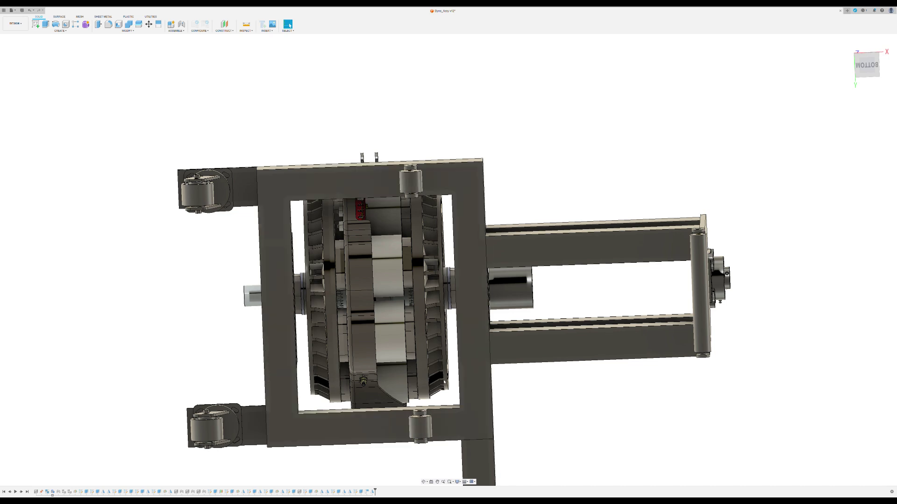
{"action": "middle_click_drag", "start_coordinate": [478, 255], "coordinate": [457, 313], "text": "shift"}
{"action": "scroll", "coordinate": [457, 313], "scroll_direction": "down", "scroll_amount": 5}
{"action": "scroll", "coordinate": [526, 212], "scroll_direction": "up", "scroll_amount": 4}
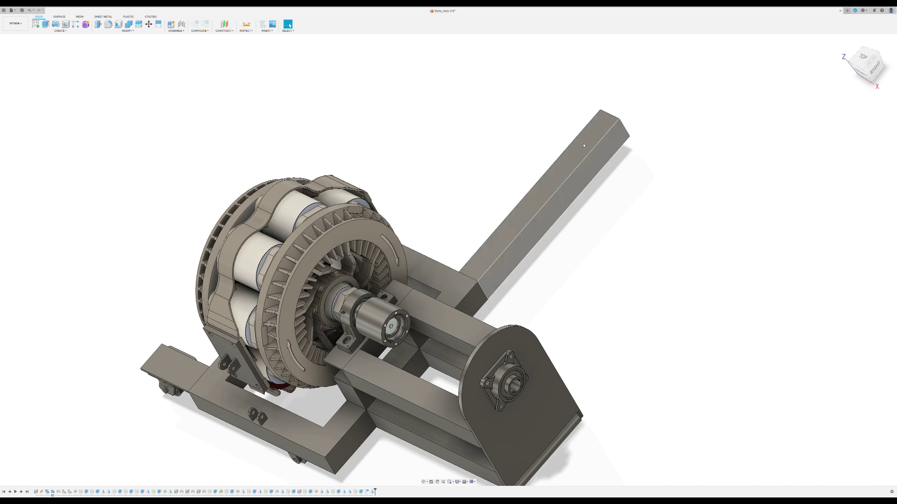
{"action": "scroll", "coordinate": [503, 187], "scroll_direction": "down", "scroll_amount": 3}
{"action": "middle_click_drag", "start_coordinate": [501, 199], "coordinate": [521, 177], "text": "shift"}
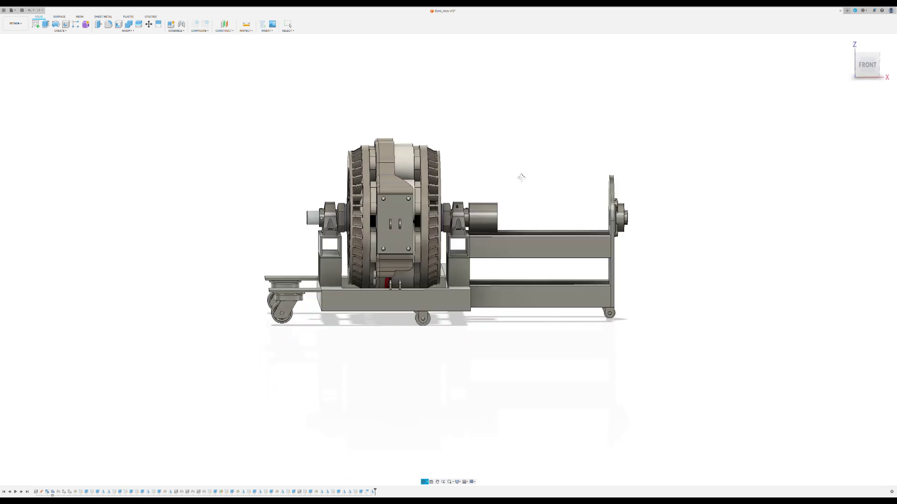
Step: Inspect the pillow block bearings on both sides of the rotor and the square-tube uprights that carry them
{"action": "scroll", "coordinate": [460, 216], "scroll_direction": "up", "scroll_amount": 10}
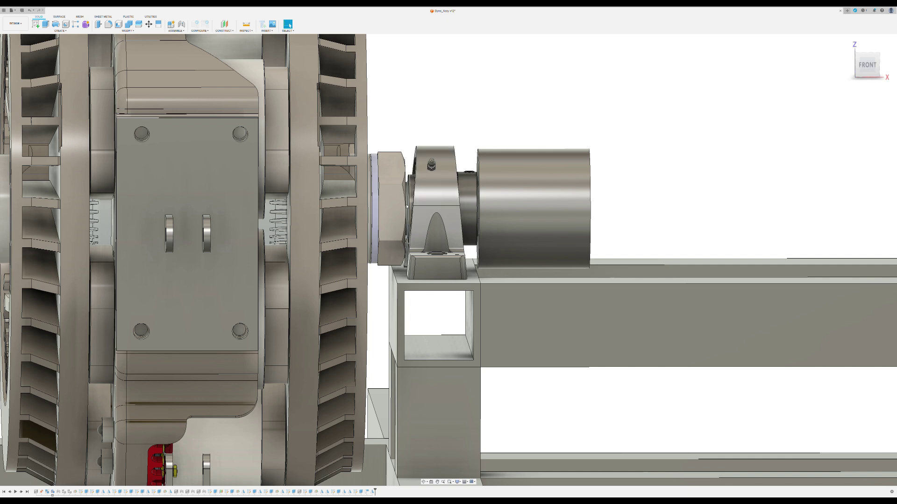
{"action": "scroll", "coordinate": [423, 205], "scroll_direction": "down", "scroll_amount": 5}
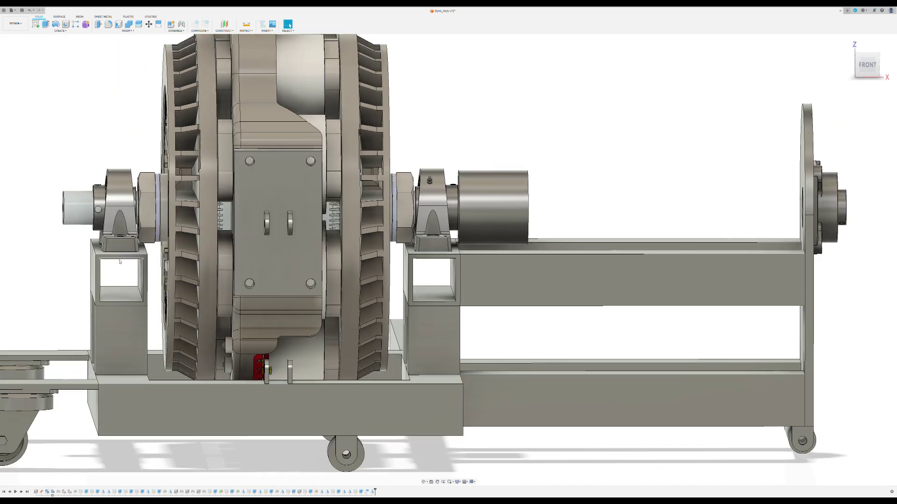
{"action": "scroll", "coordinate": [119, 263], "scroll_direction": "up", "scroll_amount": 2}
{"action": "middle_click_drag", "start_coordinate": [121, 266], "coordinate": [121, 274], "text": "shift"}
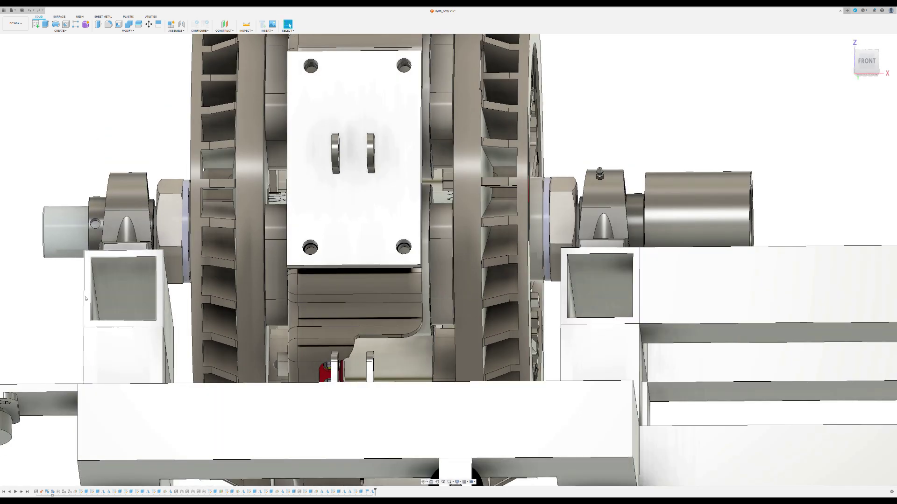
{"action": "middle_click_drag", "start_coordinate": [152, 285], "coordinate": [133, 275], "text": "shift"}
{"action": "scroll", "coordinate": [532, 203], "scroll_direction": "down", "scroll_amount": 5}
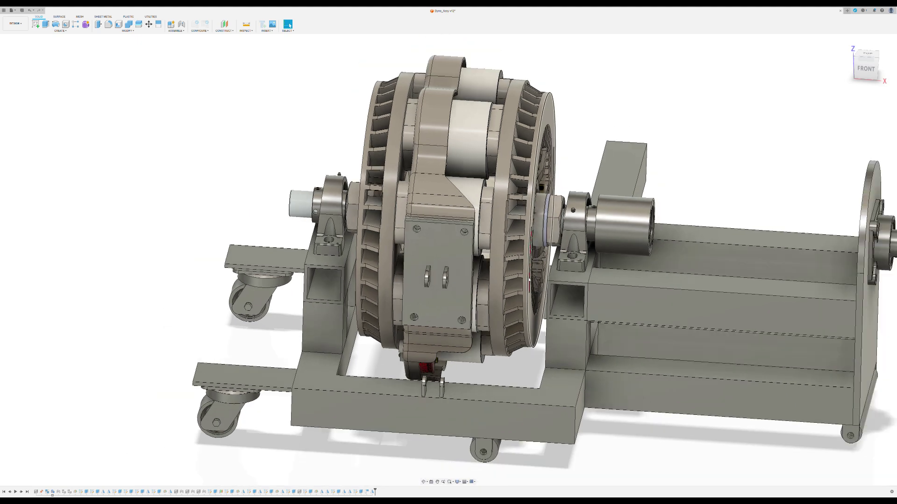
{"action": "middle_click_drag", "start_coordinate": [530, 279], "coordinate": [595, 312], "text": "shift"}
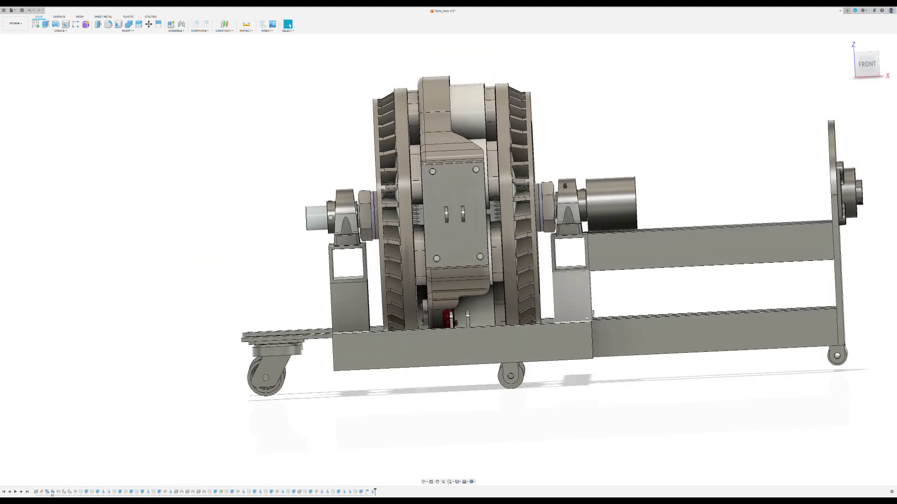
{"action": "scroll", "coordinate": [407, 382], "scroll_direction": "up", "scroll_amount": 5}
{"action": "scroll", "coordinate": [407, 383], "scroll_direction": "down", "scroll_amount": 3}
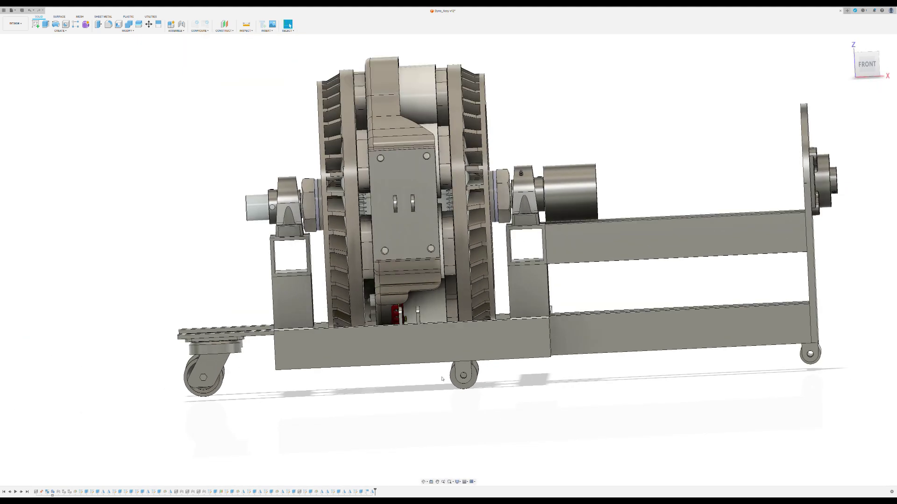
Step: Examine the base frame's casters and red caliper area, and review the full assembly in the straight front view
{"action": "scroll", "coordinate": [491, 379], "scroll_direction": "up", "scroll_amount": 3}
{"action": "middle_click_drag", "start_coordinate": [492, 369], "coordinate": [484, 382], "text": "shift"}
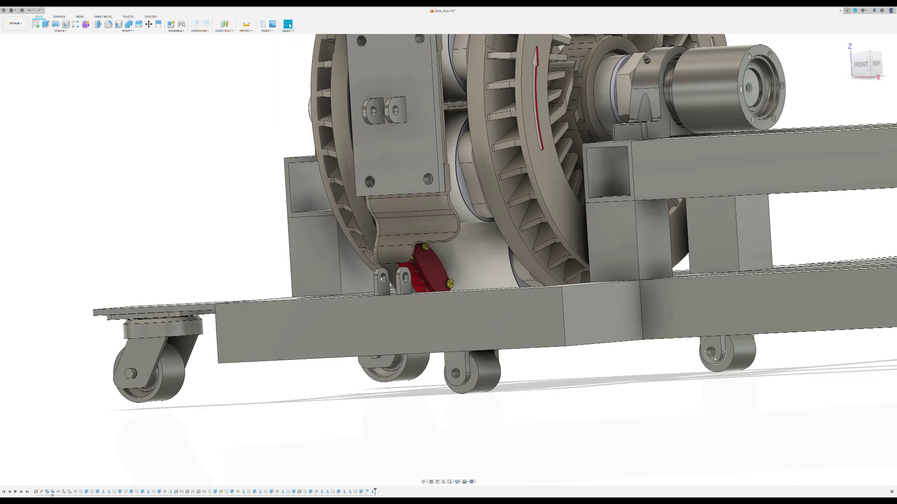
{"action": "scroll", "coordinate": [514, 365], "scroll_direction": "down", "scroll_amount": 5}
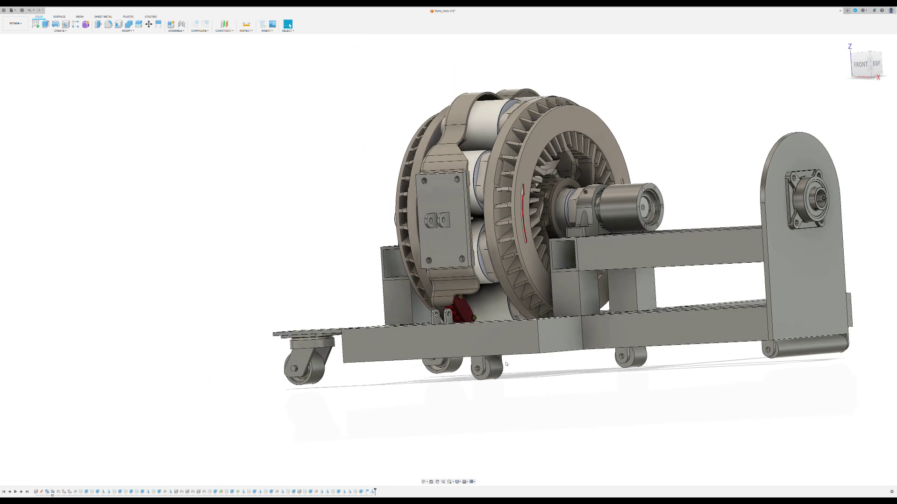
{"action": "scroll", "coordinate": [708, 355], "scroll_direction": "up", "scroll_amount": 2}
{"action": "scroll", "coordinate": [708, 355], "scroll_direction": "up", "scroll_amount": 2}
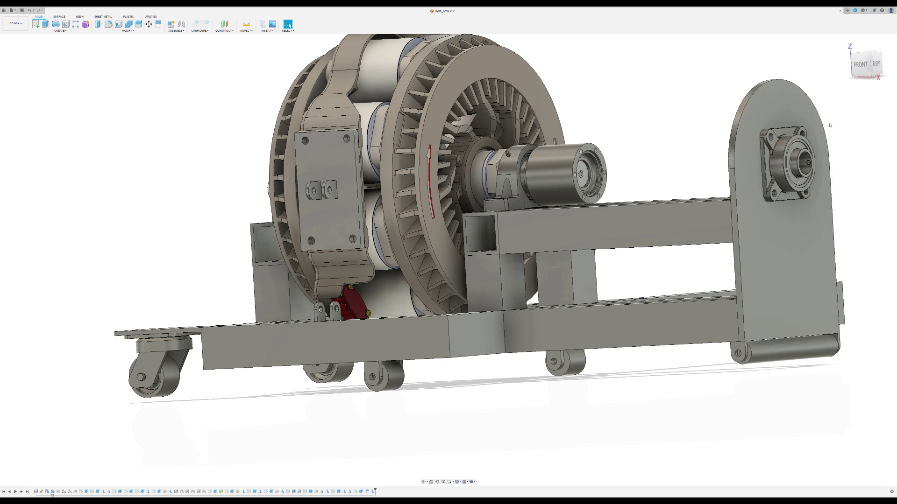
{"action": "left_click", "coordinate": [861, 66]}
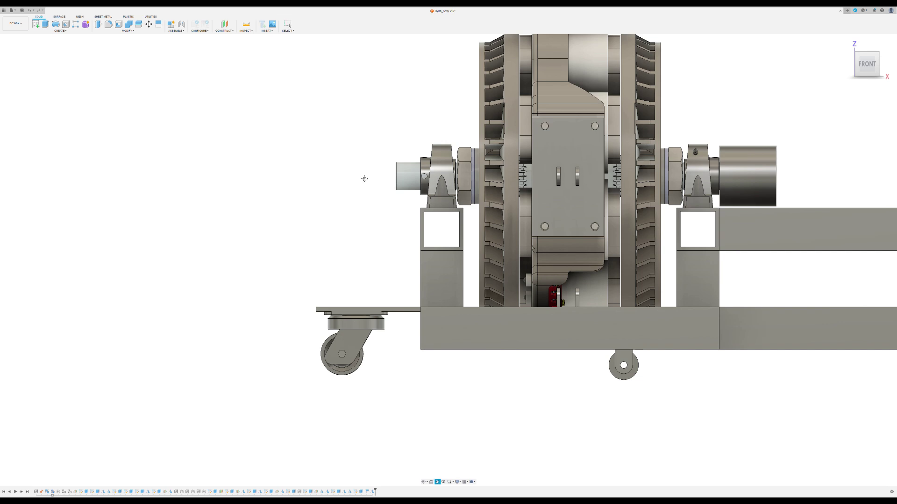
{"action": "left_click_drag", "start_coordinate": [365, 179], "coordinate": [103, 285]}
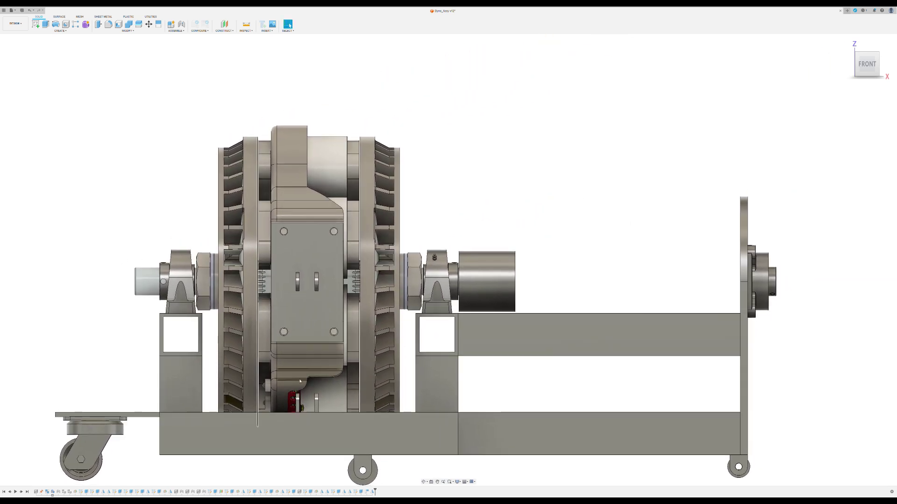
{"action": "key", "text": "Escape"}
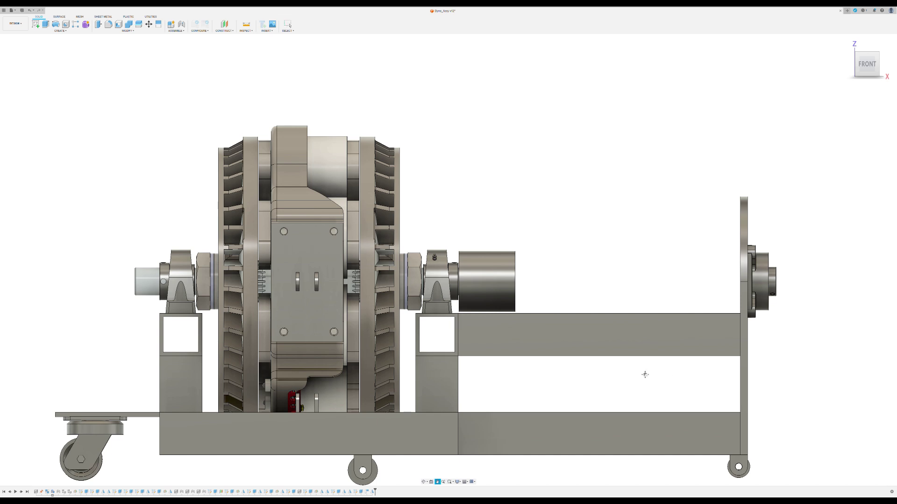
{"action": "middle_click_drag", "start_coordinate": [645, 375], "coordinate": [645, 333]}
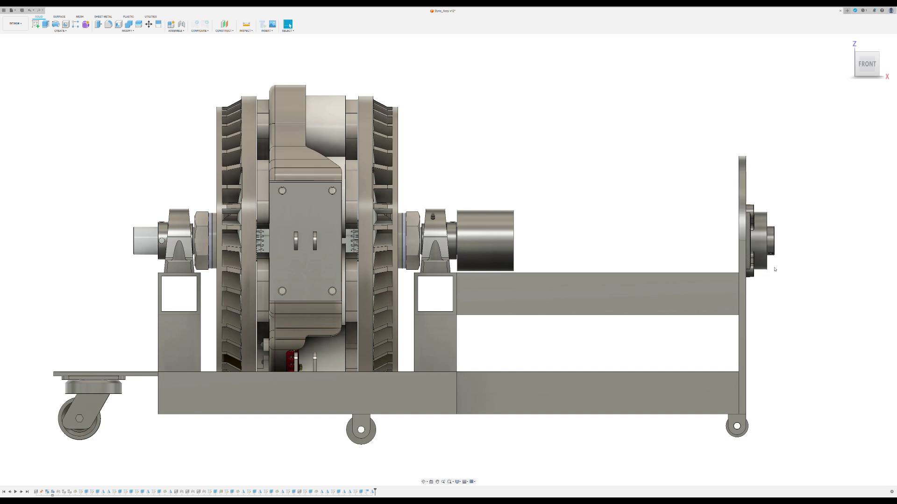
{"action": "middle_click_drag", "start_coordinate": [775, 261], "coordinate": [76, 365], "text": "shift"}
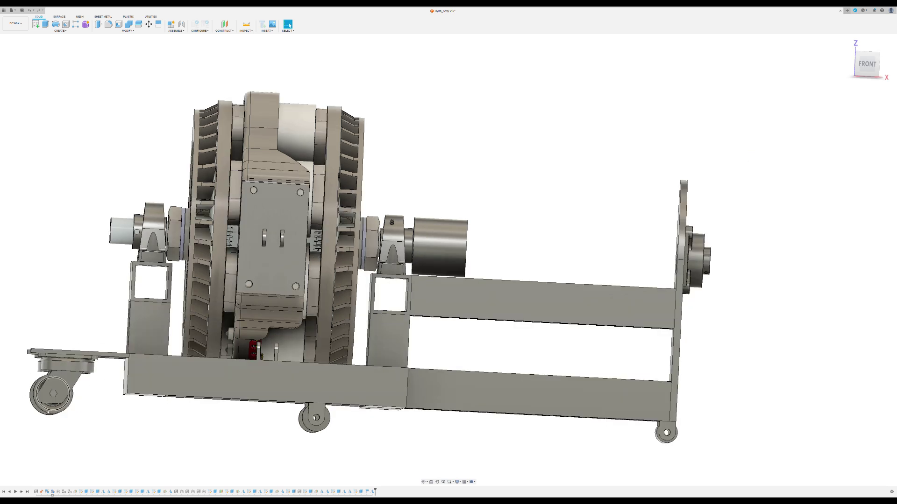
Step: Inspect the swivel caster and its mounting plate at the corner of the base frame
{"action": "scroll", "coordinate": [44, 409], "scroll_direction": "down", "scroll_amount": 2}
{"action": "scroll", "coordinate": [31, 399], "scroll_direction": "up", "scroll_amount": 6}
{"action": "scroll", "coordinate": [265, 325], "scroll_direction": "down", "scroll_amount": 1}
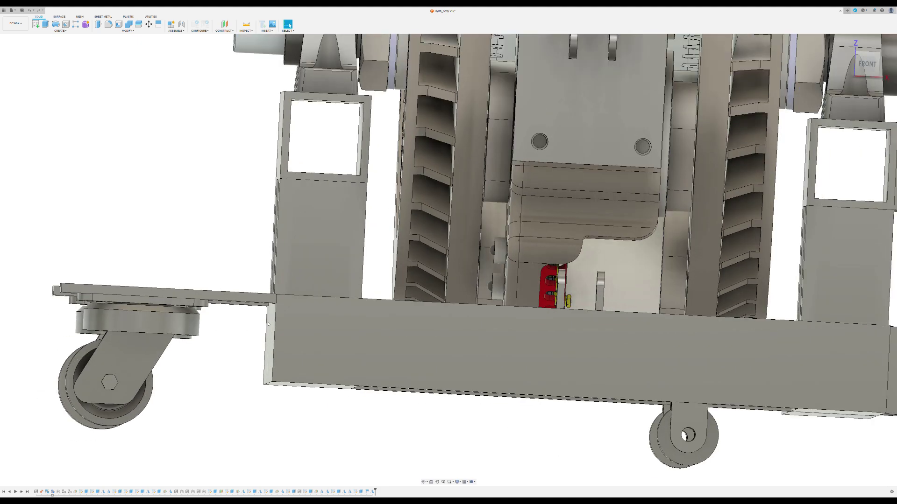
{"action": "scroll", "coordinate": [268, 324], "scroll_direction": "down", "scroll_amount": 2}
{"action": "scroll", "coordinate": [154, 320], "scroll_direction": "up", "scroll_amount": 2}
{"action": "middle_click_drag", "start_coordinate": [154, 314], "coordinate": [196, 267], "text": "shift"}
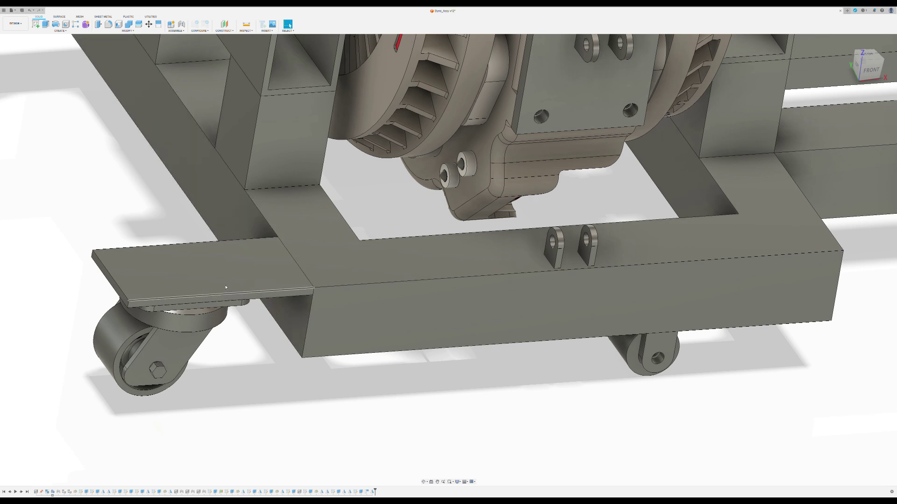
{"action": "scroll", "coordinate": [184, 303], "scroll_direction": "down", "scroll_amount": 10}
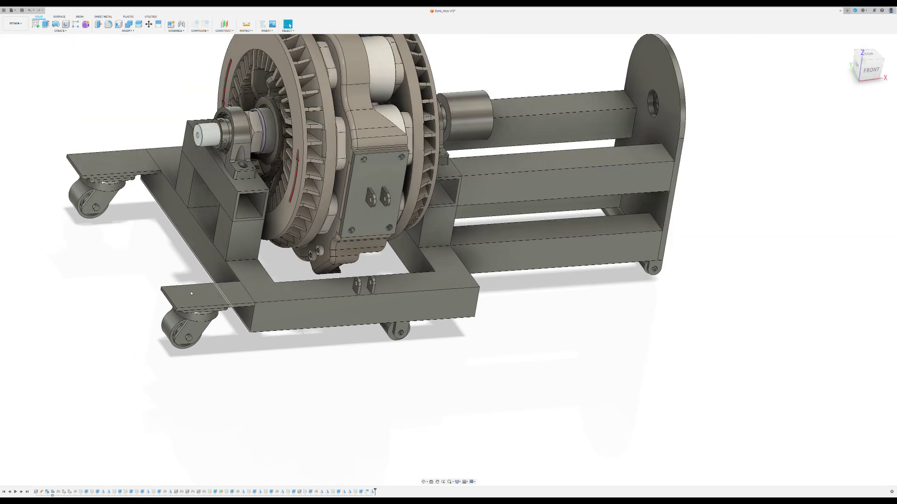
{"action": "scroll", "coordinate": [457, 225], "scroll_direction": "down", "scroll_amount": 5}
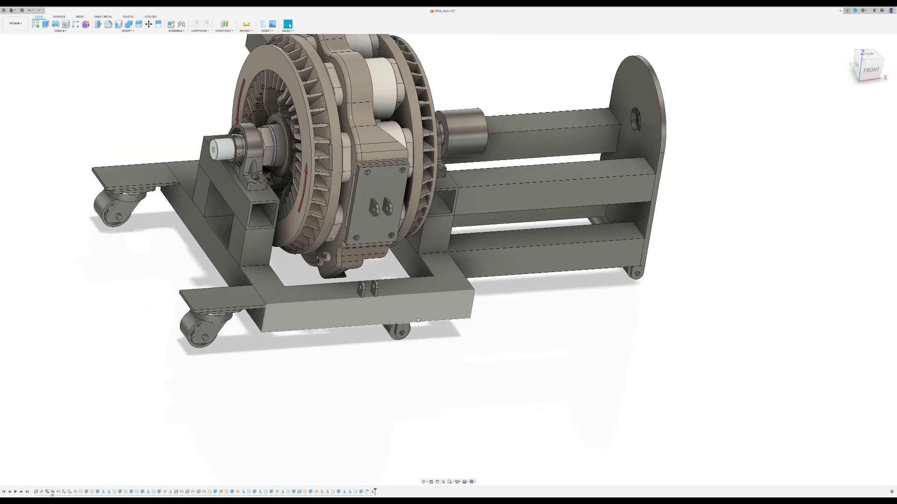
Step: Examine the shaft end of the assembly, the clevis lugs on the housing plate and base frame, and the rear side
{"action": "scroll", "coordinate": [457, 224], "scroll_direction": "up", "scroll_amount": 5}
{"action": "middle_click_drag", "start_coordinate": [457, 225], "coordinate": [488, 217], "text": "shift"}
{"action": "scroll", "coordinate": [420, 280], "scroll_direction": "down", "scroll_amount": 3}
{"action": "scroll", "coordinate": [551, 292], "scroll_direction": "up", "scroll_amount": 6}
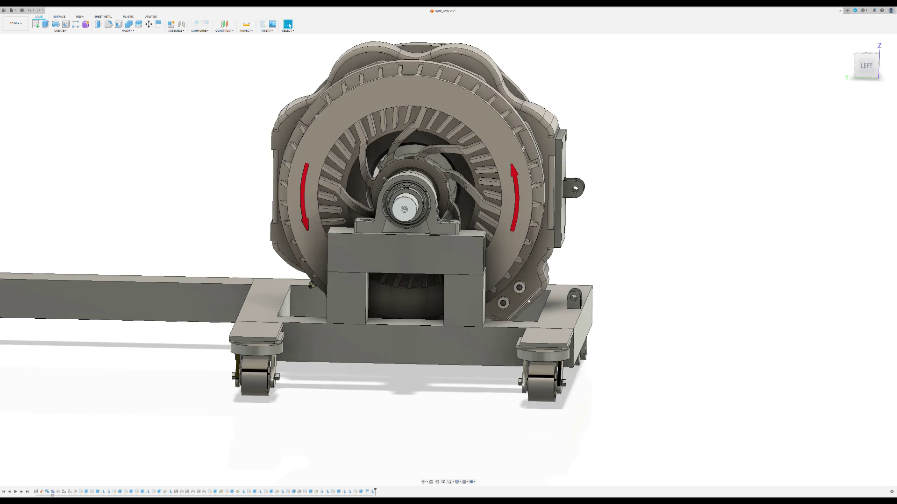
{"action": "scroll", "coordinate": [608, 290], "scroll_direction": "up", "scroll_amount": 2}
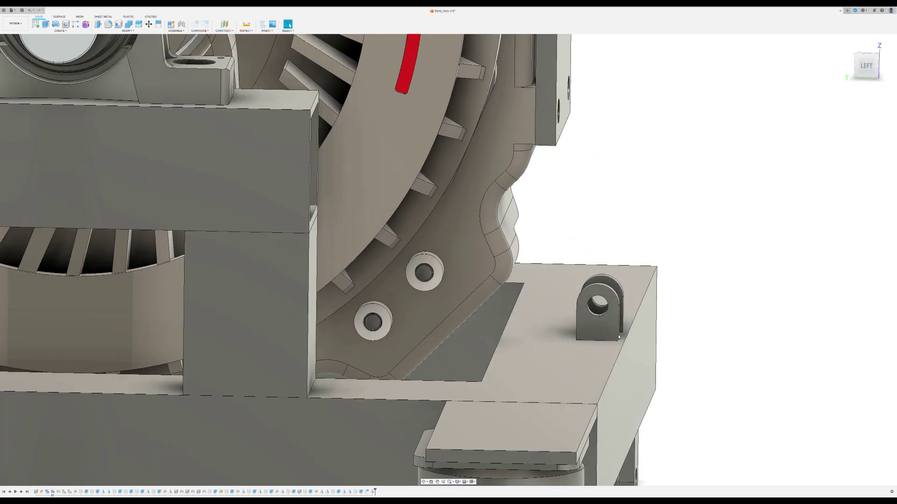
{"action": "scroll", "coordinate": [620, 332], "scroll_direction": "down", "scroll_amount": 4}
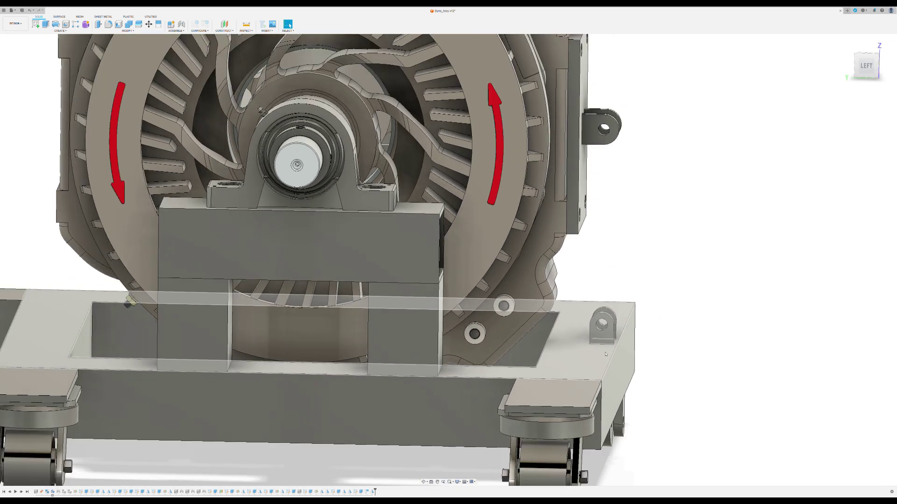
{"action": "middle_click_drag", "start_coordinate": [605, 354], "coordinate": [633, 209], "text": "shift"}
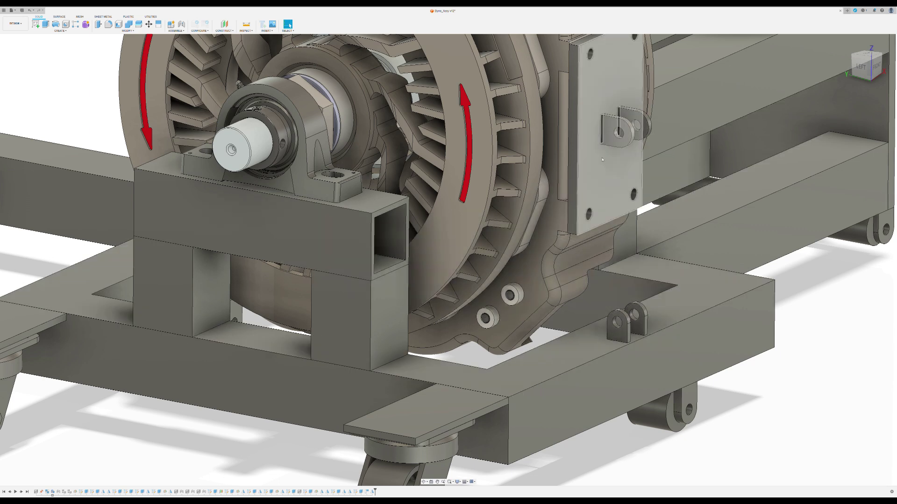
{"action": "scroll", "coordinate": [615, 268], "scroll_direction": "down", "scroll_amount": 4}
{"action": "scroll", "coordinate": [616, 275], "scroll_direction": "down", "scroll_amount": 1}
{"action": "scroll", "coordinate": [624, 335], "scroll_direction": "up", "scroll_amount": 4}
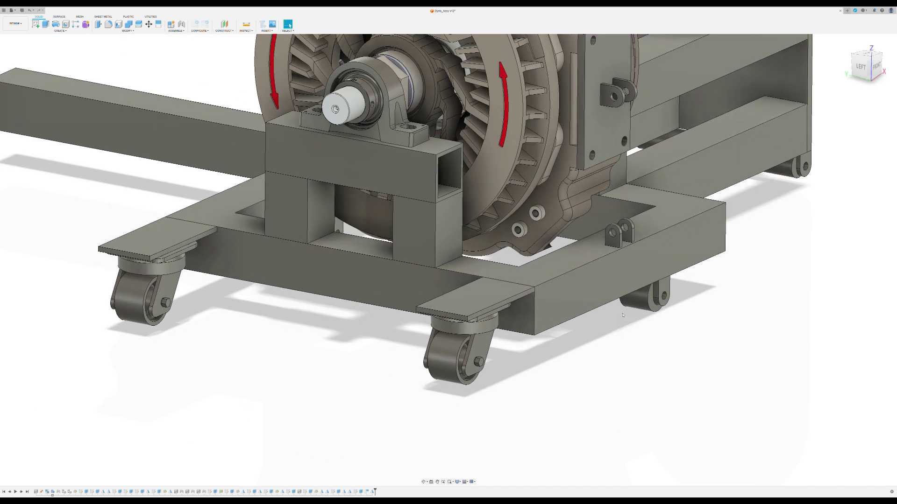
{"action": "scroll", "coordinate": [624, 345], "scroll_direction": "down", "scroll_amount": 5}
{"action": "scroll", "coordinate": [627, 191], "scroll_direction": "up", "scroll_amount": 1}
{"action": "middle_click_drag", "start_coordinate": [627, 192], "coordinate": [596, 256], "text": "shift"}
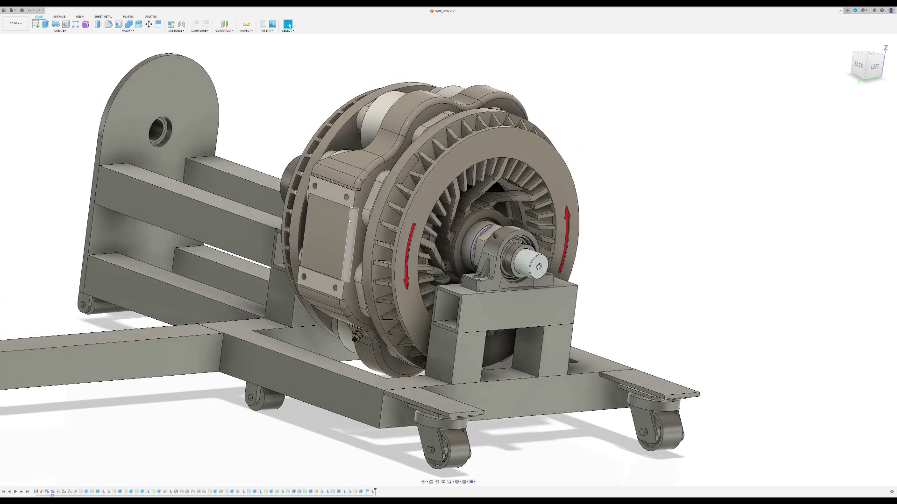
Step: Examine the rotor's vented face, its pillow block support and the side beam extending from the caster base
{"action": "scroll", "coordinate": [333, 236], "scroll_direction": "down", "scroll_amount": 2}
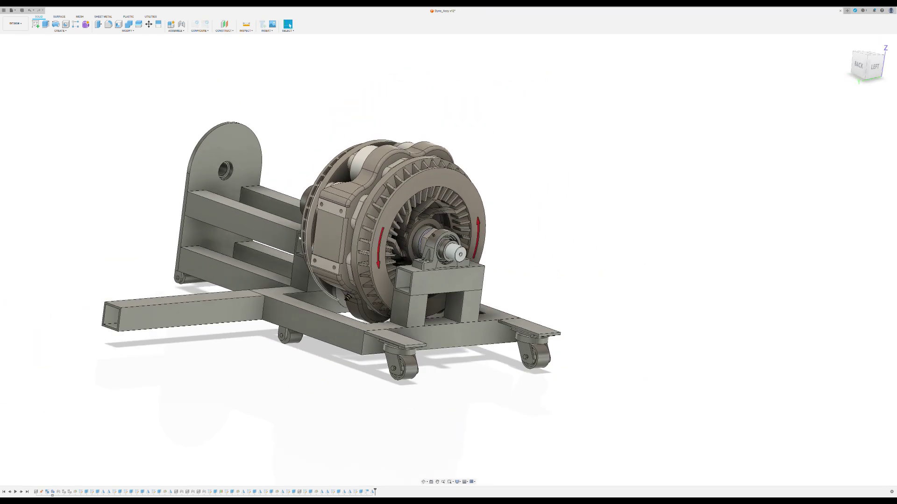
{"action": "scroll", "coordinate": [470, 237], "scroll_direction": "down", "scroll_amount": 2}
{"action": "scroll", "coordinate": [441, 243], "scroll_direction": "up", "scroll_amount": 3}
{"action": "middle_click_drag", "start_coordinate": [440, 243], "coordinate": [400, 231], "text": "shift"}
{"action": "middle_click_drag", "start_coordinate": [274, 230], "coordinate": [264, 232], "text": "shift"}
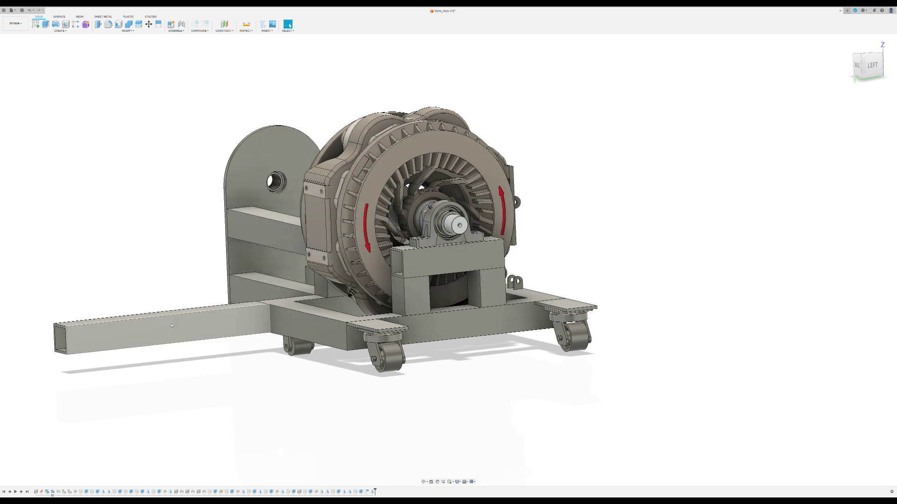
{"action": "scroll", "coordinate": [406, 262], "scroll_direction": "down", "scroll_amount": 3}
{"action": "scroll", "coordinate": [432, 252], "scroll_direction": "up", "scroll_amount": 3}
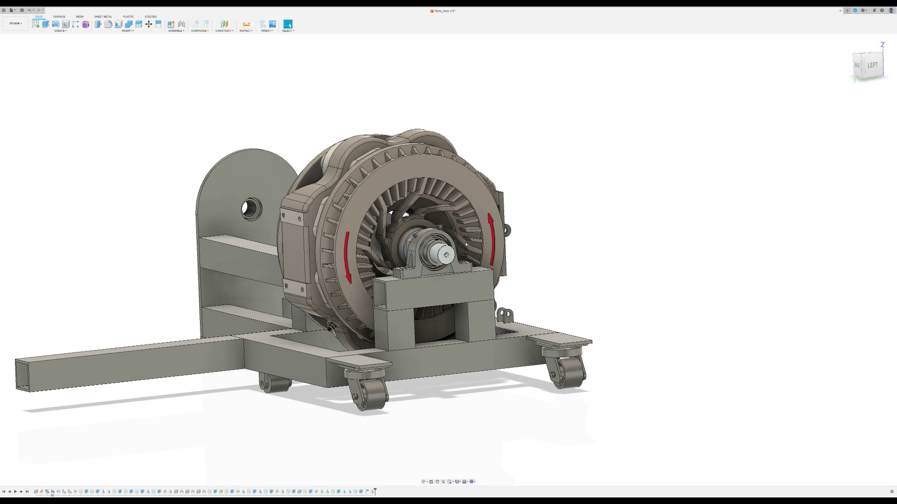
{"action": "middle_click_drag", "start_coordinate": [496, 242], "coordinate": [471, 269], "text": "shift"}
{"action": "key", "text": "Escape"}
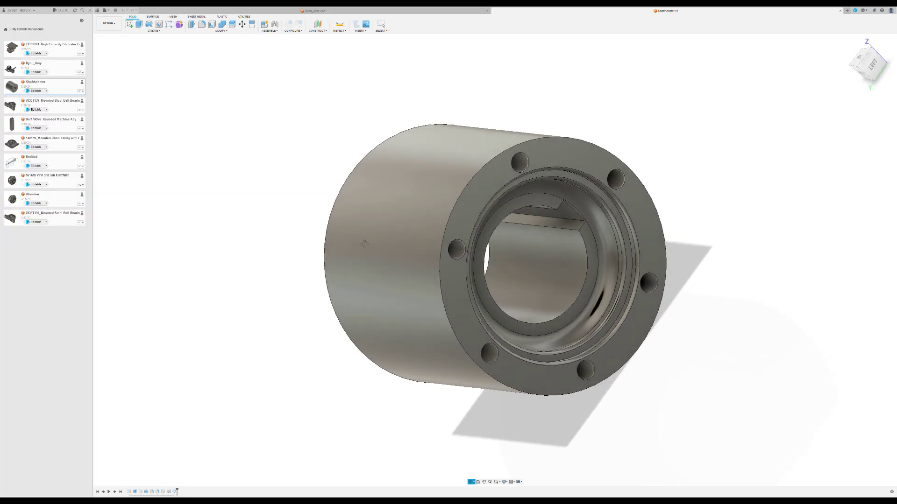
Step: Inspect the shaft adapter part from both ends, including the threaded bolt circle, stepped bore and internal keyway
{"action": "middle_click_drag", "start_coordinate": [420, 262], "coordinate": [462, 255], "text": "shift"}
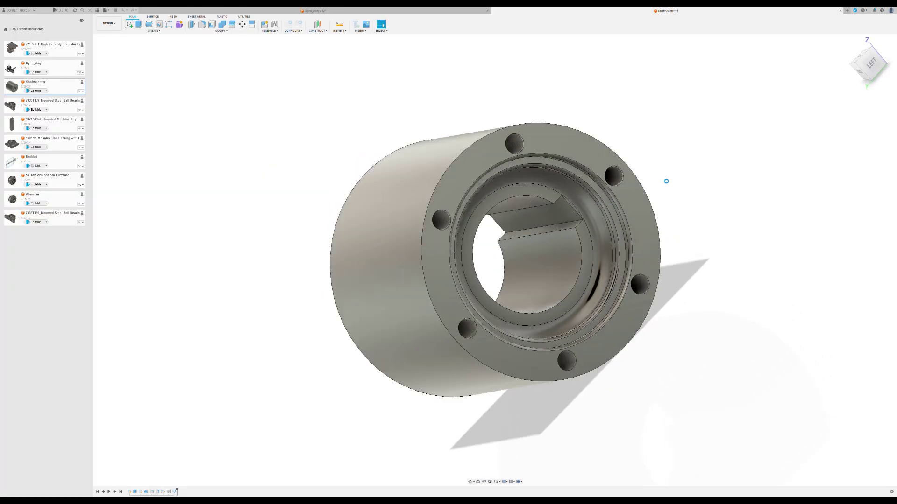
{"action": "mouse_move", "coordinate": [683, 168]}
{"action": "middle_mouse_down", "text": "shift"}
{"action": "mouse_move", "coordinate": [671, 174]}
{"action": "mouse_move", "coordinate": [686, 169]}
{"action": "middle_mouse_up", "text": "shift"}
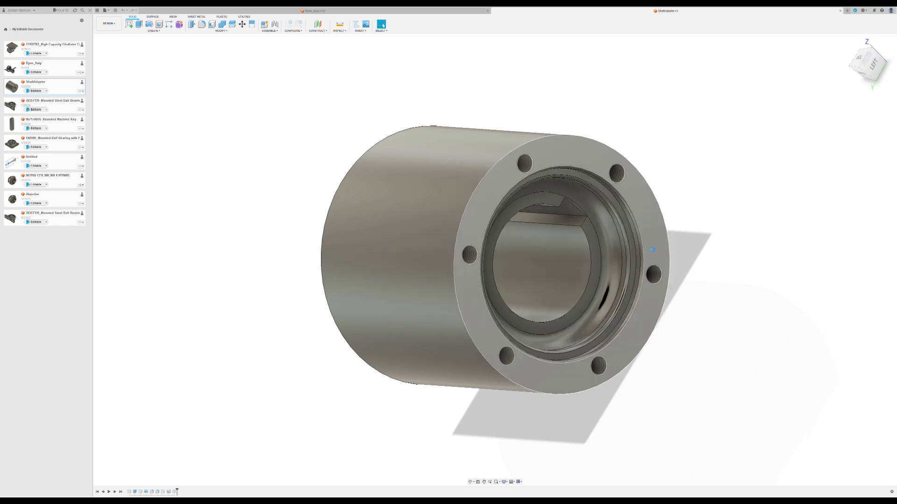
{"action": "middle_click_drag", "start_coordinate": [617, 211], "coordinate": [569, 190], "text": "shift"}
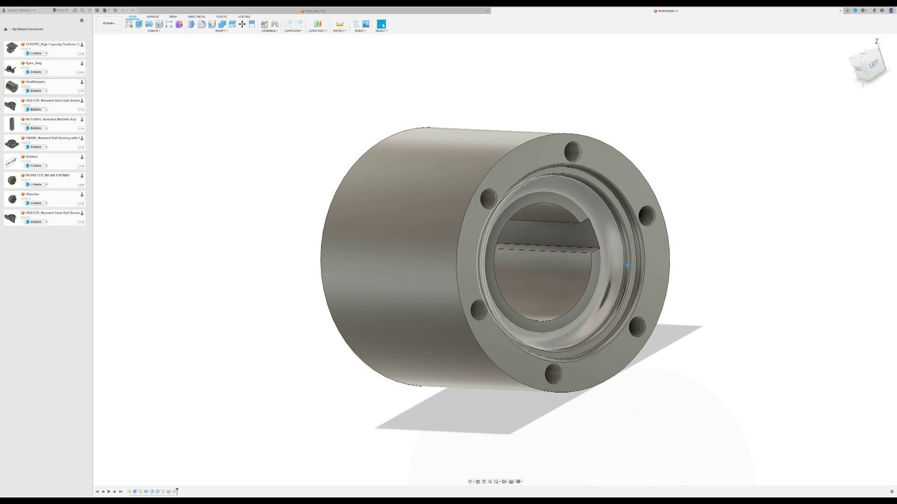
{"action": "middle_click_drag", "start_coordinate": [672, 235], "coordinate": [579, 232], "text": "shift"}
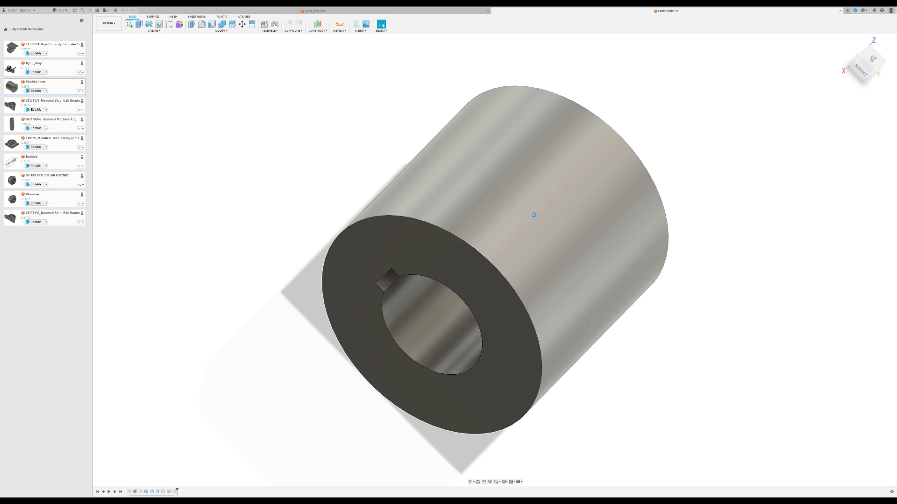
{"action": "middle_click_drag", "start_coordinate": [537, 214], "coordinate": [574, 203], "text": "shift"}
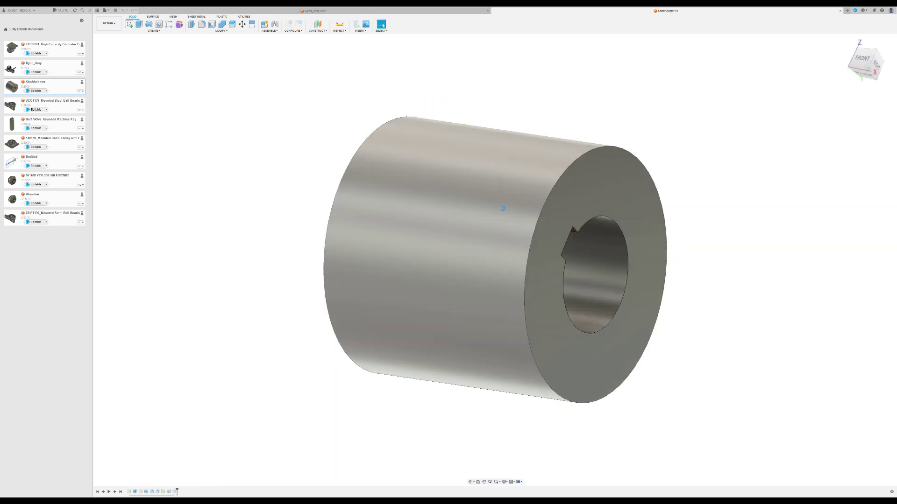
{"action": "middle_click_drag", "start_coordinate": [558, 164], "coordinate": [525, 139], "text": "shift"}
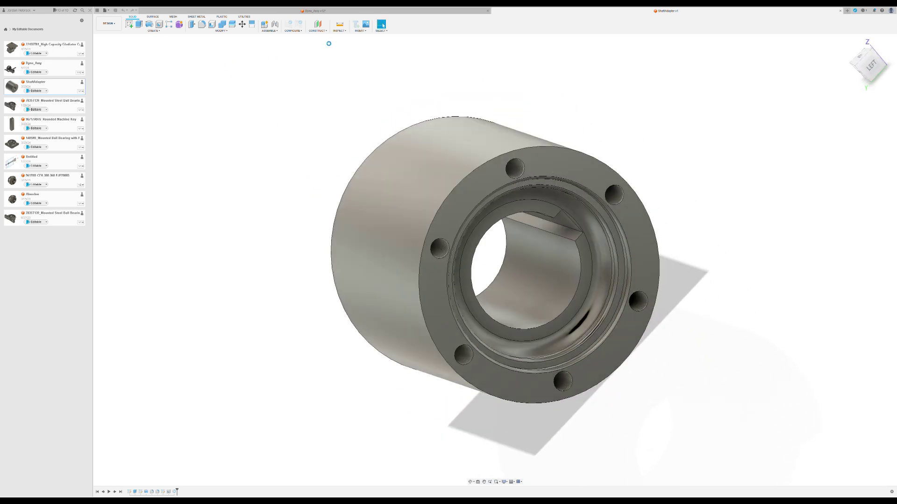
Step: Return to the dyno assembly, clear the adapter selection and examine how the shaft adapter sits beside the pillow block bearing
{"action": "left_click", "coordinate": [384, 11]}
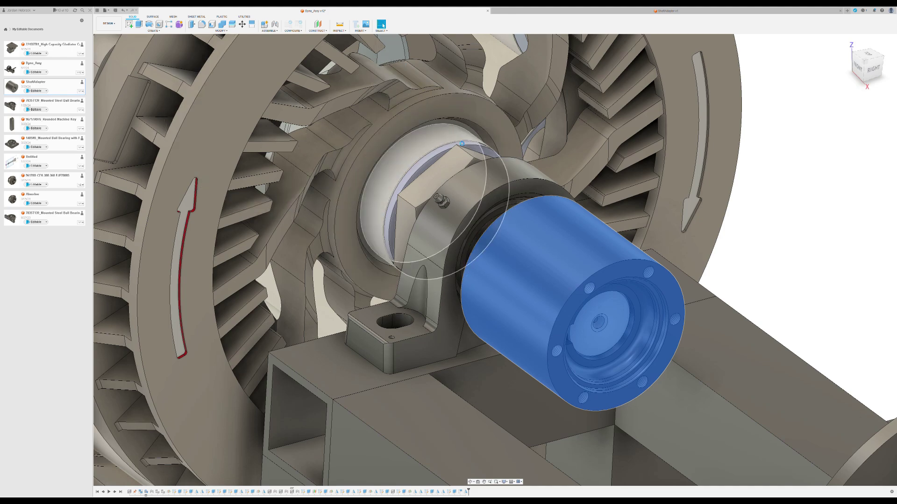
{"action": "left_click", "coordinate": [777, 206]}
{"action": "scroll", "coordinate": [663, 285], "scroll_direction": "down", "scroll_amount": 3}
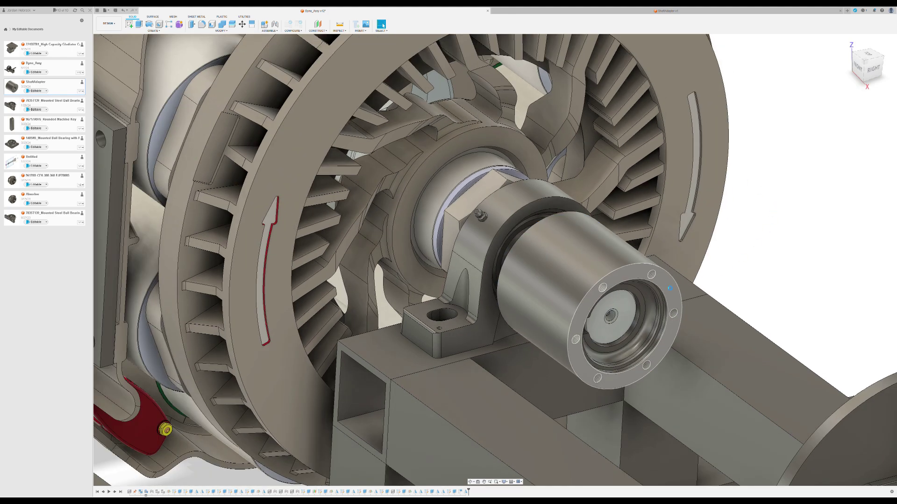
{"action": "scroll", "coordinate": [660, 294], "scroll_direction": "down", "scroll_amount": 2}
{"action": "mouse_move", "coordinate": [660, 295]}
{"action": "middle_mouse_down", "text": "shift"}
{"action": "mouse_move", "coordinate": [638, 269]}
{"action": "mouse_move", "coordinate": [659, 309]}
{"action": "middle_mouse_up", "text": "shift"}
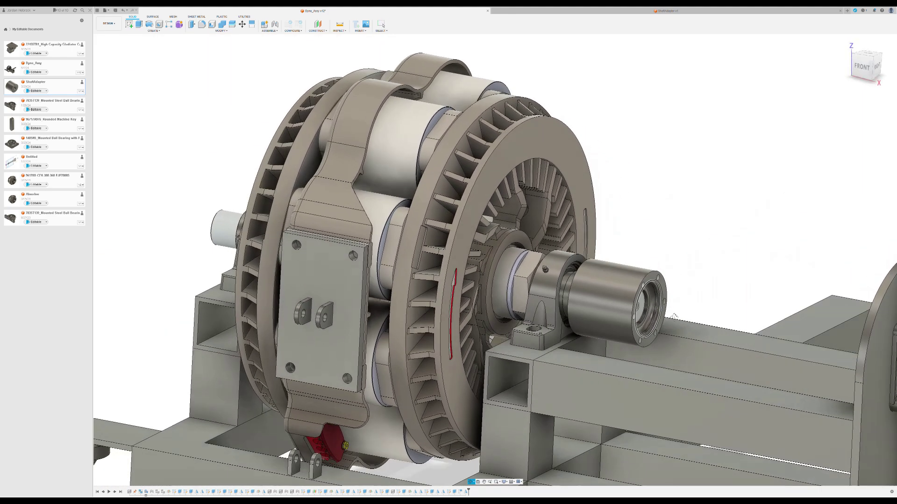
{"action": "scroll", "coordinate": [658, 308], "scroll_direction": "down", "scroll_amount": 3}
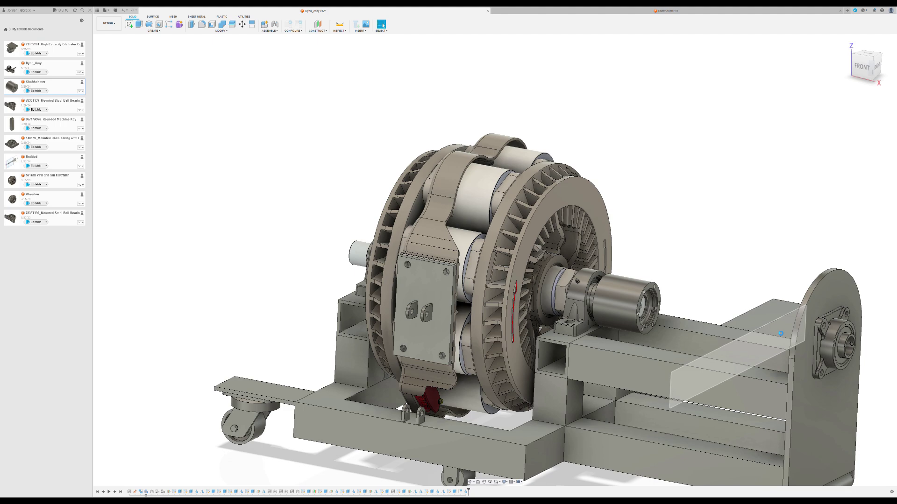
Step: Examine the extended frame rails and the rounded end plate with its four-bolt flange bearing, in line with the shaft adapter
{"action": "scroll", "coordinate": [660, 226], "scroll_direction": "down", "scroll_amount": 3}
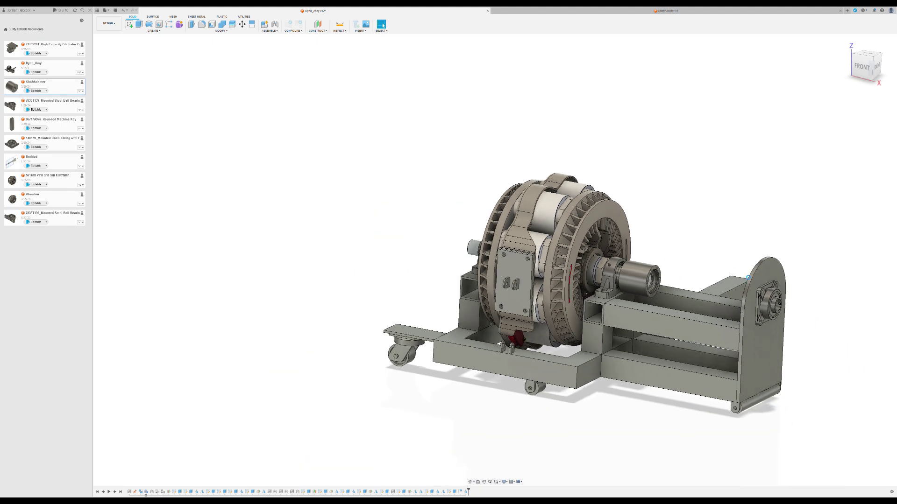
{"action": "scroll", "coordinate": [801, 284], "scroll_direction": "up", "scroll_amount": 5}
{"action": "middle_click_drag", "start_coordinate": [787, 255], "coordinate": [733, 259]}
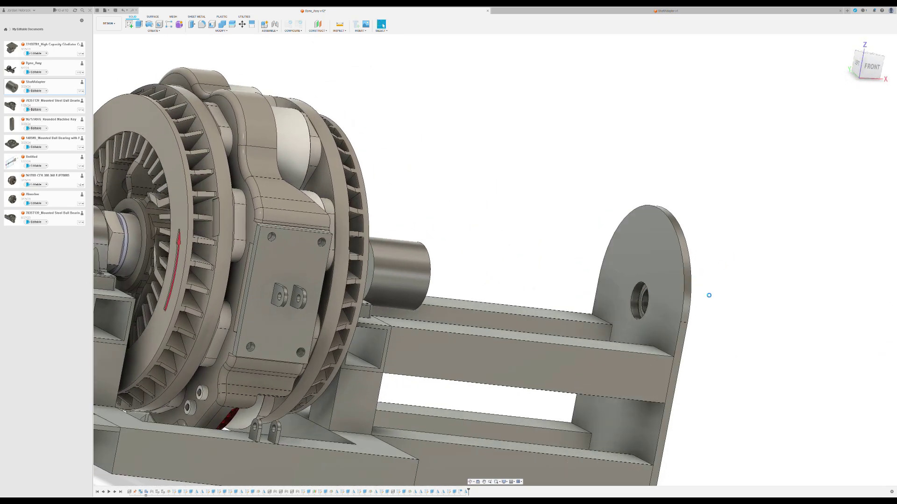
{"action": "middle_click_drag", "start_coordinate": [709, 295], "coordinate": [625, 323], "text": "shift"}
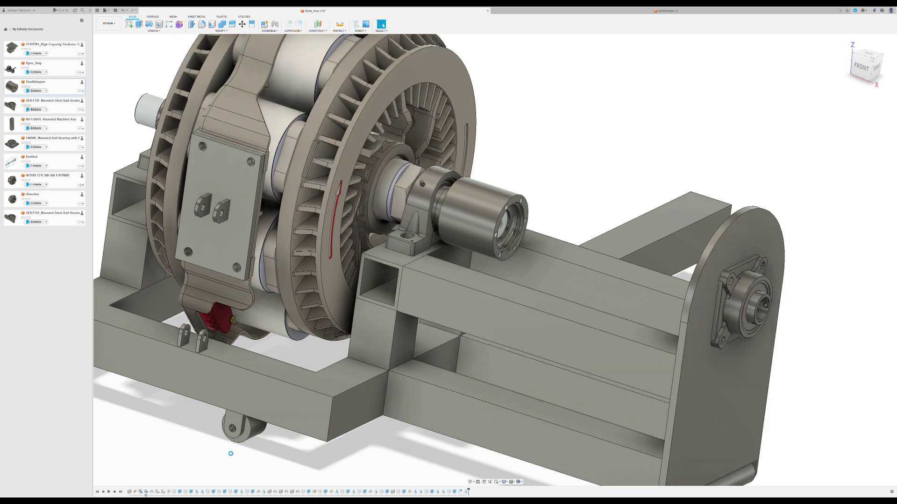
{"action": "scroll", "coordinate": [230, 453], "scroll_direction": "down", "scroll_amount": 4}
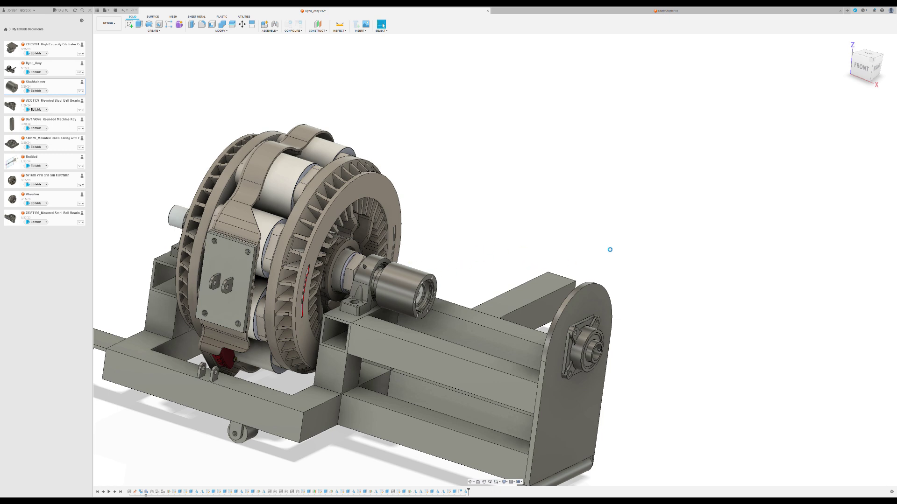
{"action": "scroll", "coordinate": [610, 249], "scroll_direction": "down", "scroll_amount": 2}
{"action": "scroll", "coordinate": [592, 342], "scroll_direction": "up", "scroll_amount": 5}
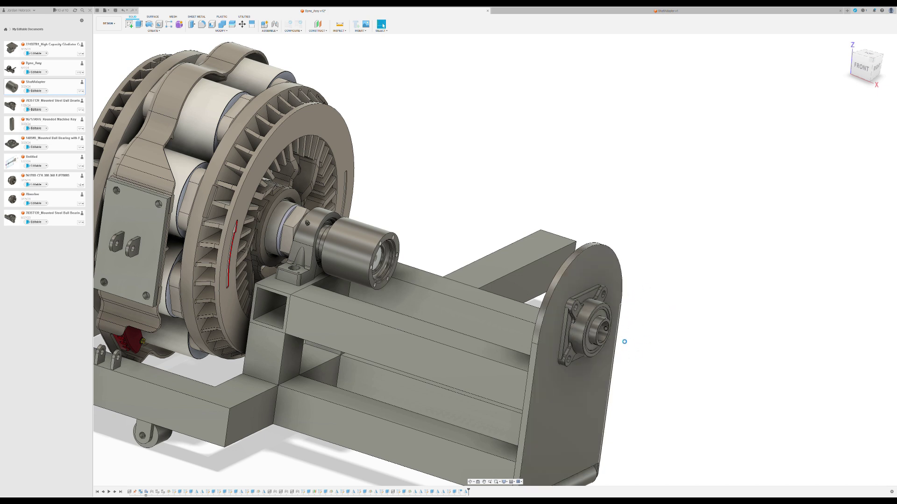
{"action": "scroll", "coordinate": [709, 308], "scroll_direction": "down", "scroll_amount": 5}
{"action": "scroll", "coordinate": [510, 282], "scroll_direction": "up", "scroll_amount": 5}
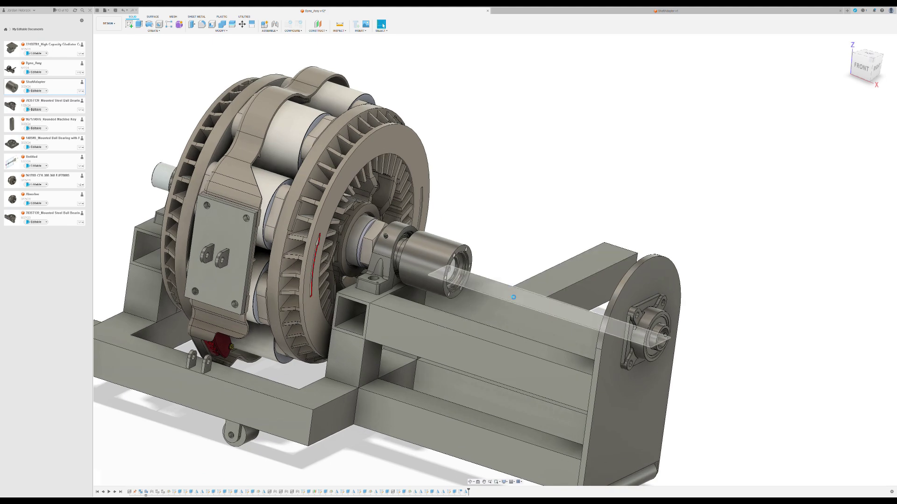
Step: Inspect the end plate's flange bearing and bottom roller, and the base frame and side beam layout from above
{"action": "middle_click_drag", "start_coordinate": [471, 289], "coordinate": [388, 348]}
{"action": "middle_click_drag", "start_coordinate": [433, 321], "coordinate": [372, 317], "text": "shift"}
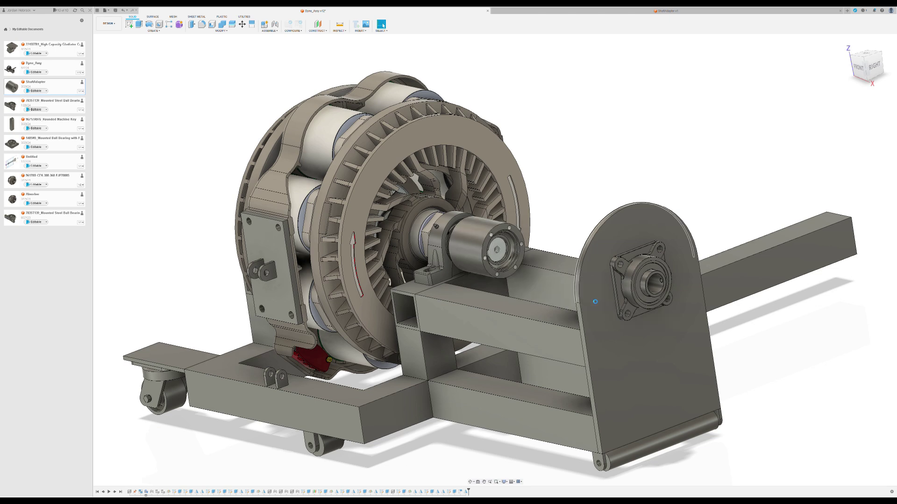
{"action": "middle_click_drag", "start_coordinate": [527, 338], "coordinate": [696, 327], "text": "shift"}
{"action": "scroll", "coordinate": [699, 328], "scroll_direction": "down", "scroll_amount": 4}
{"action": "middle_click_drag", "start_coordinate": [628, 330], "coordinate": [608, 347], "text": "shift"}
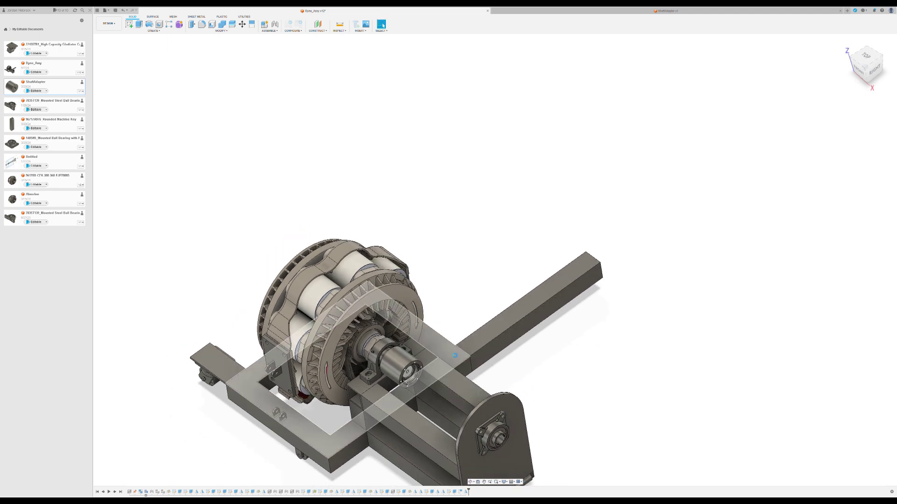
{"action": "scroll", "coordinate": [474, 360], "scroll_direction": "down", "scroll_amount": 2}
{"action": "scroll", "coordinate": [411, 380], "scroll_direction": "up", "scroll_amount": 5}
{"action": "middle_click_drag", "start_coordinate": [411, 380], "coordinate": [487, 274], "text": "shift"}
{"action": "scroll", "coordinate": [489, 276], "scroll_direction": "down", "scroll_amount": 3}
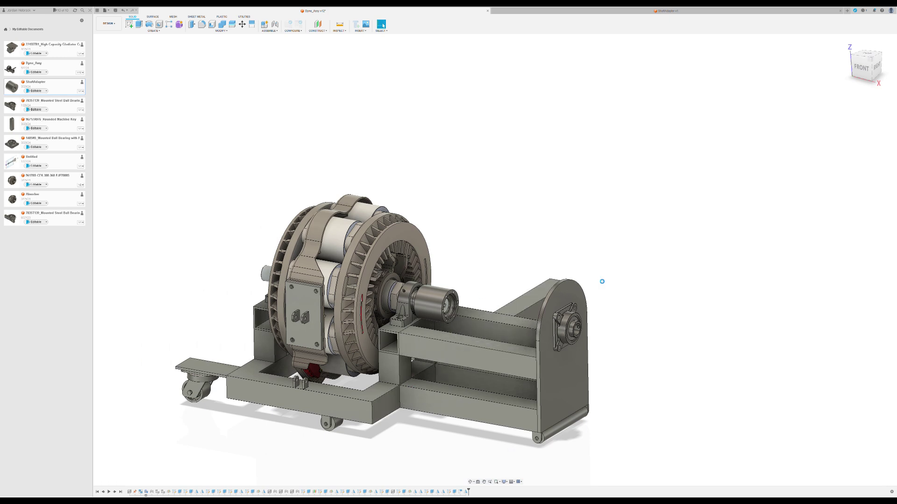
Step: Review the complete assembly from the front, from above and from the flange bearing end
{"action": "scroll", "coordinate": [682, 238], "scroll_direction": "down", "scroll_amount": 2}
{"action": "scroll", "coordinate": [526, 344], "scroll_direction": "up", "scroll_amount": 3}
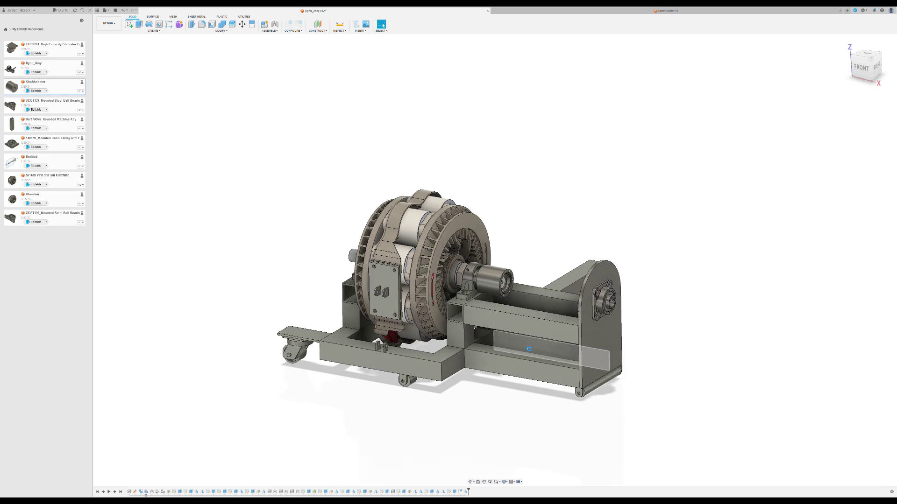
{"action": "middle_click_drag", "start_coordinate": [526, 344], "coordinate": [528, 323], "text": "shift"}
{"action": "middle_click_drag", "start_coordinate": [444, 323], "coordinate": [425, 341], "text": "shift"}
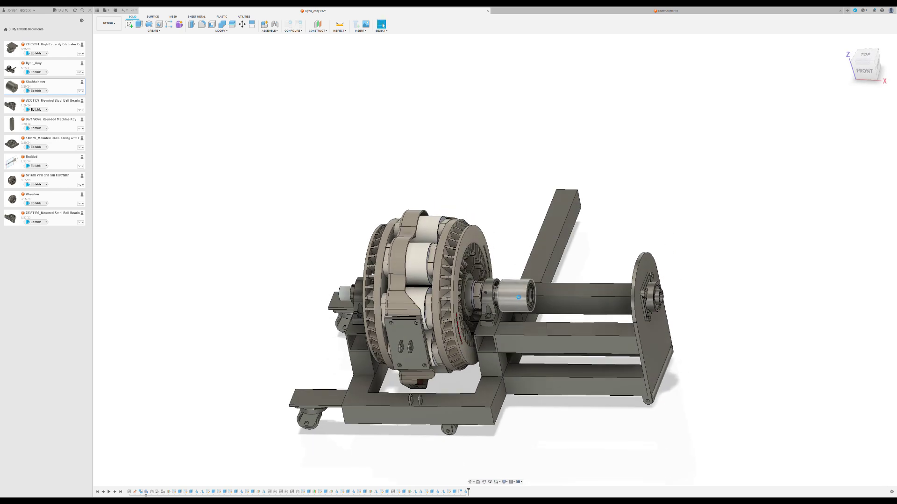
{"action": "middle_click_drag", "start_coordinate": [515, 329], "coordinate": [501, 241], "text": "shift"}
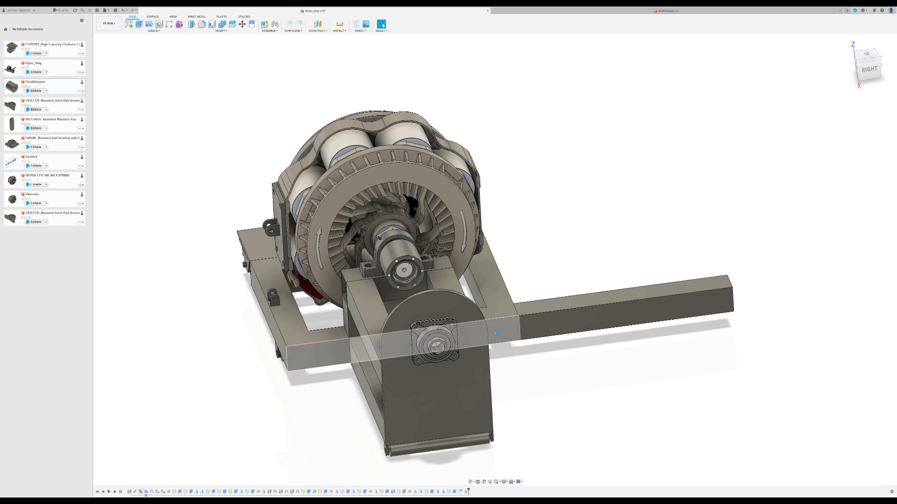